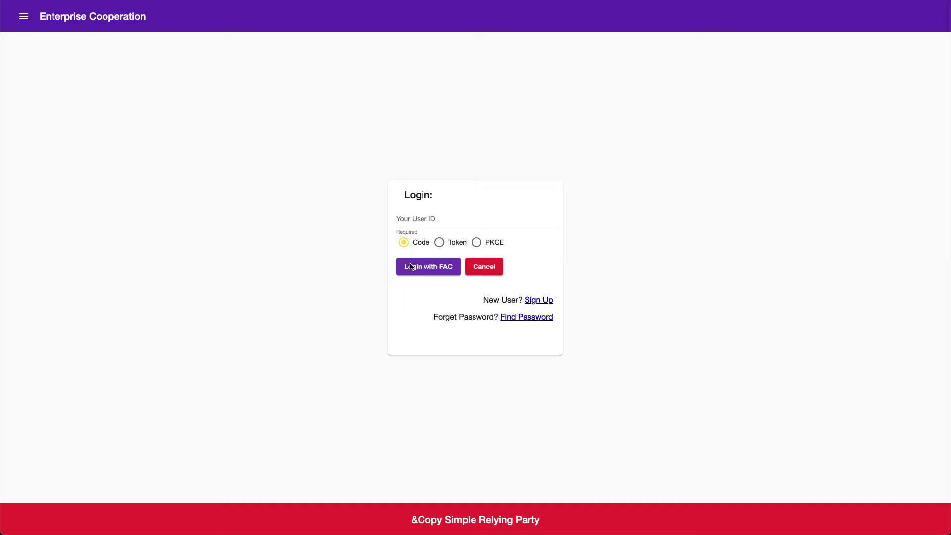
# Step: Accept the disclaimer, sign in as the test user, then log in to the FortiAuthenticator admin console
pyautogui.click(447, 209)
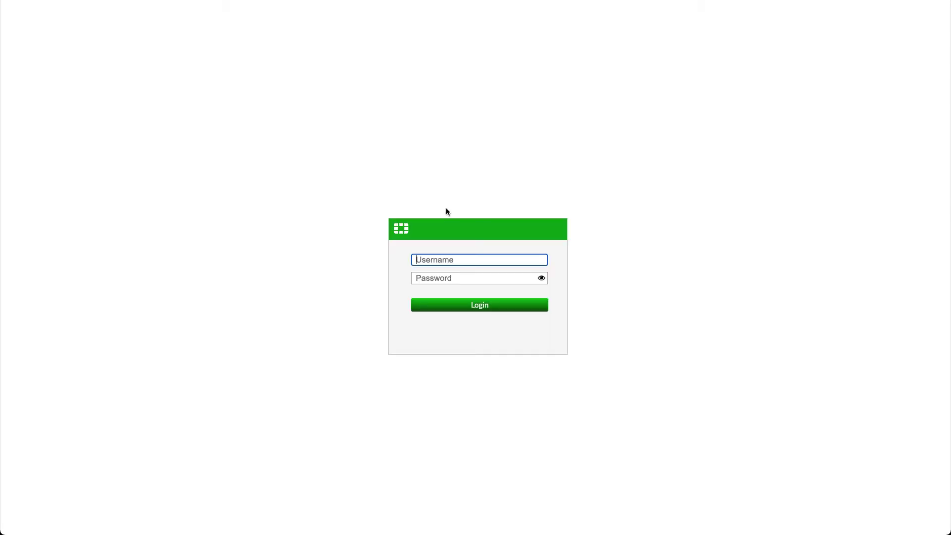
pyautogui.write('oidcuser')
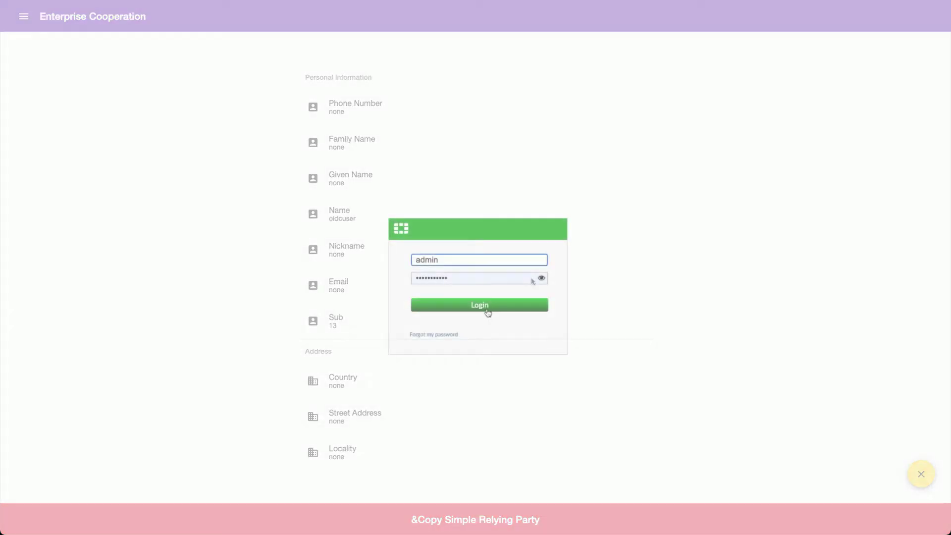
pyautogui.click(483, 305)
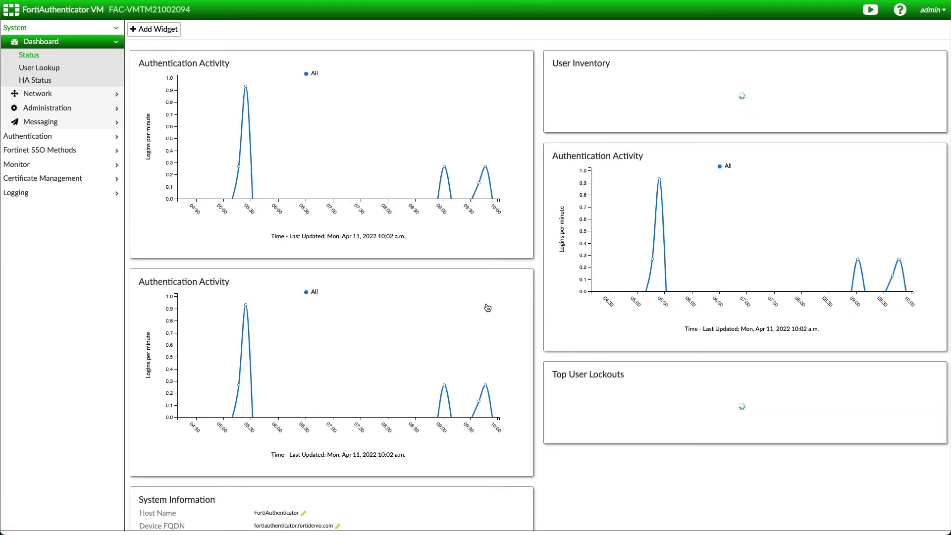
# Step: Under Authentication > OAuth Service > Portals, add portal OIDC_Portal with Disclaimer enabled and save it
pyautogui.click(79, 136)
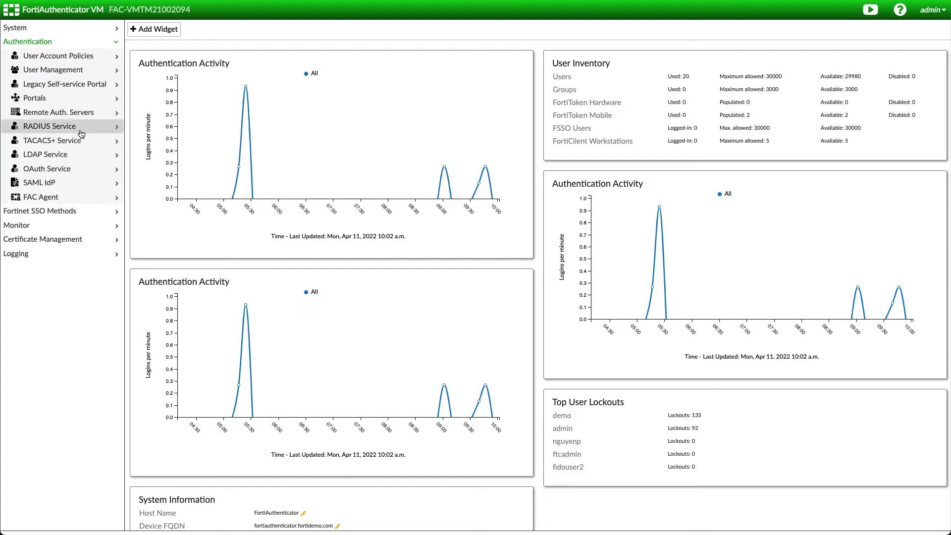
pyautogui.click(78, 169)
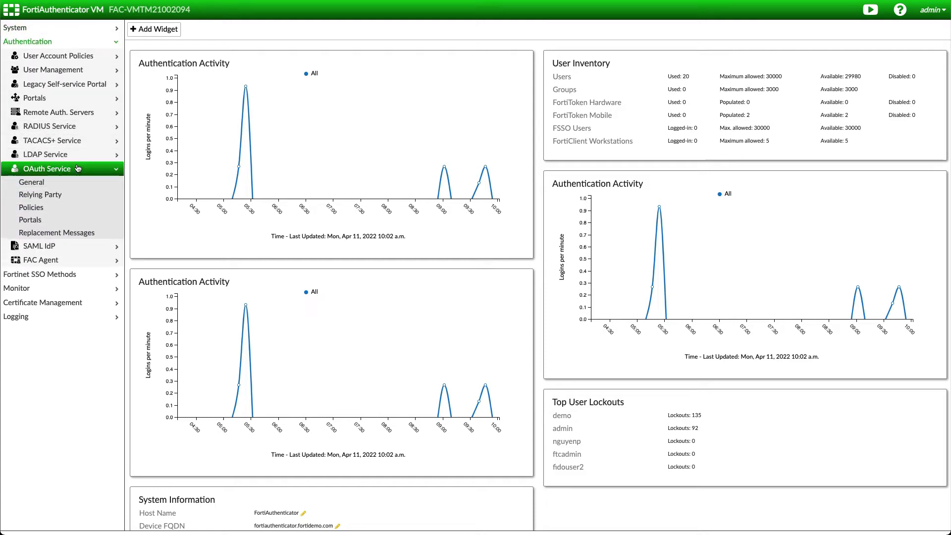
pyautogui.click(74, 220)
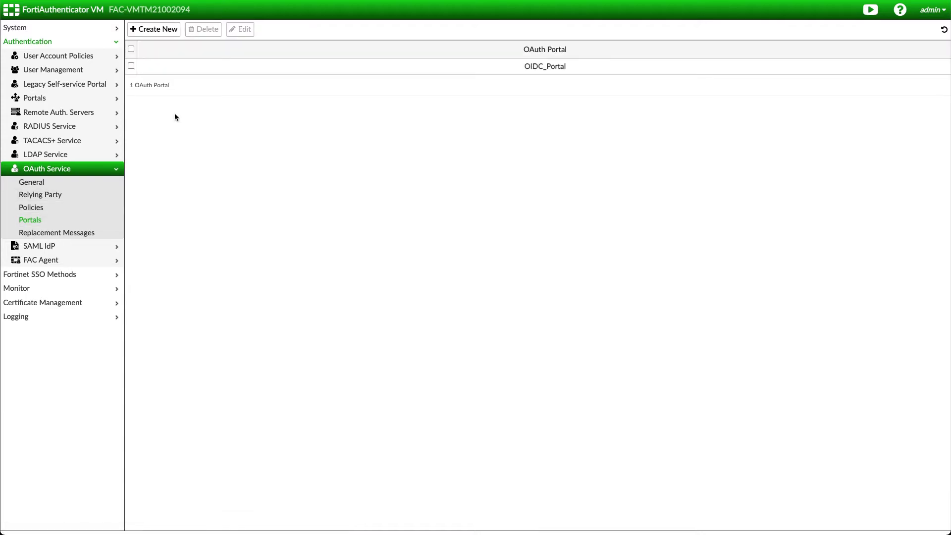
pyautogui.click(170, 30)
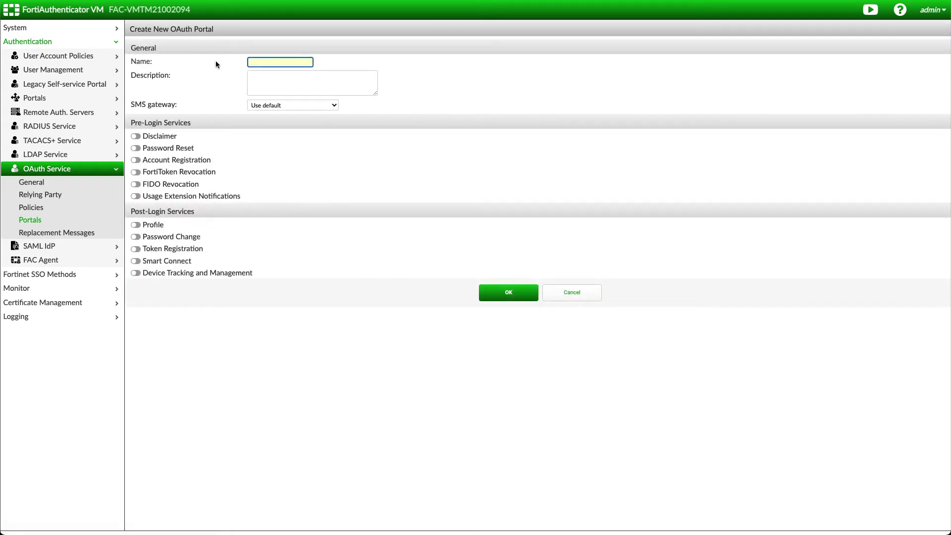
pyautogui.write('OIDC_Portal')
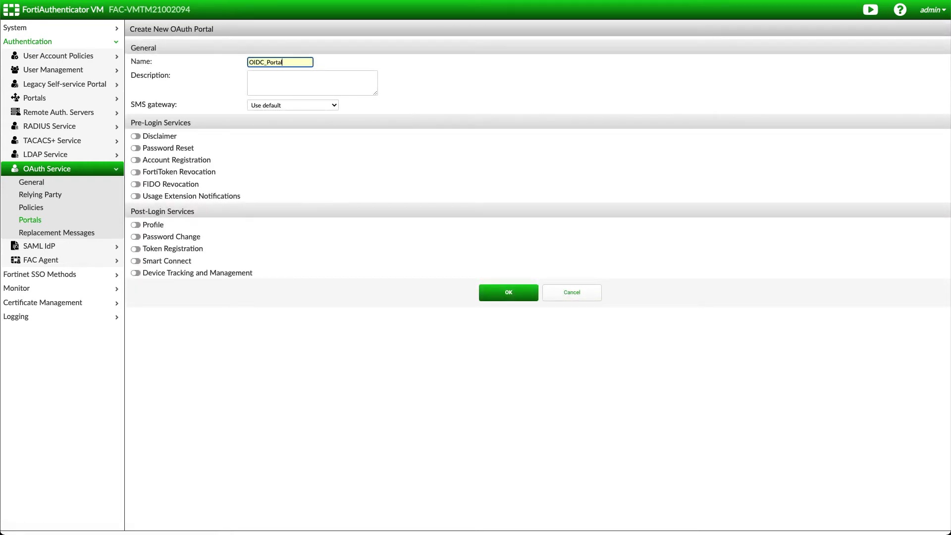
pyautogui.click(137, 137)
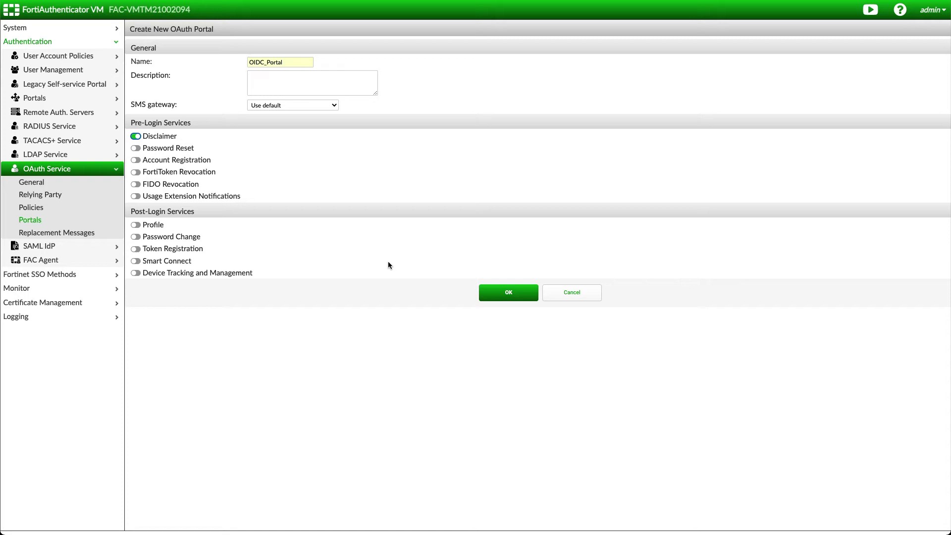
pyautogui.click(501, 299)
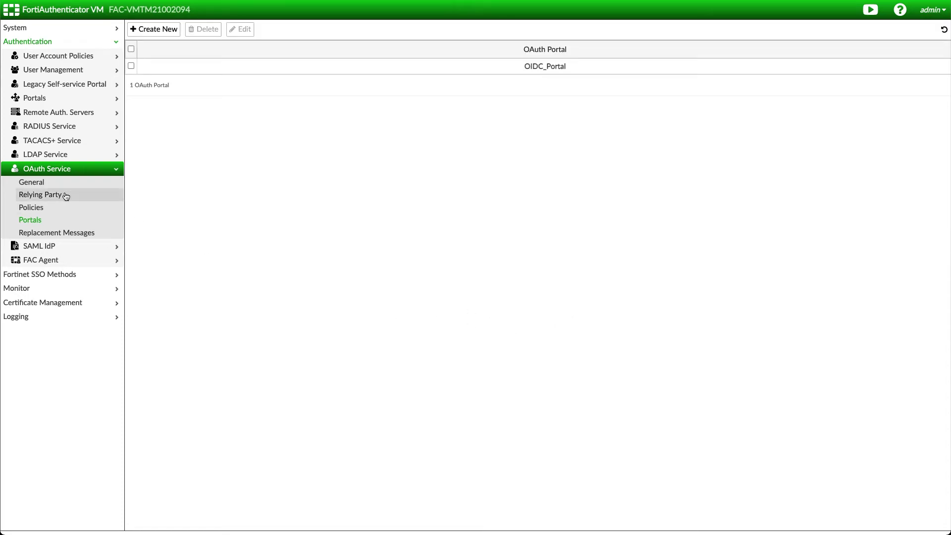
# Step: Create OAuth policy 'OIDC Provider' using portal OIDC_Portal, keeping default identity sources and factors
pyautogui.click(39, 207)
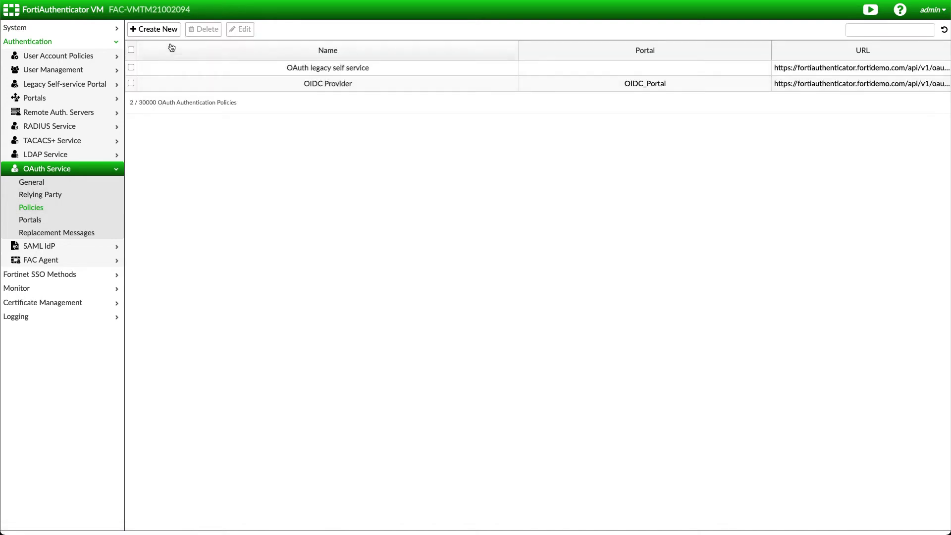
pyautogui.click(167, 29)
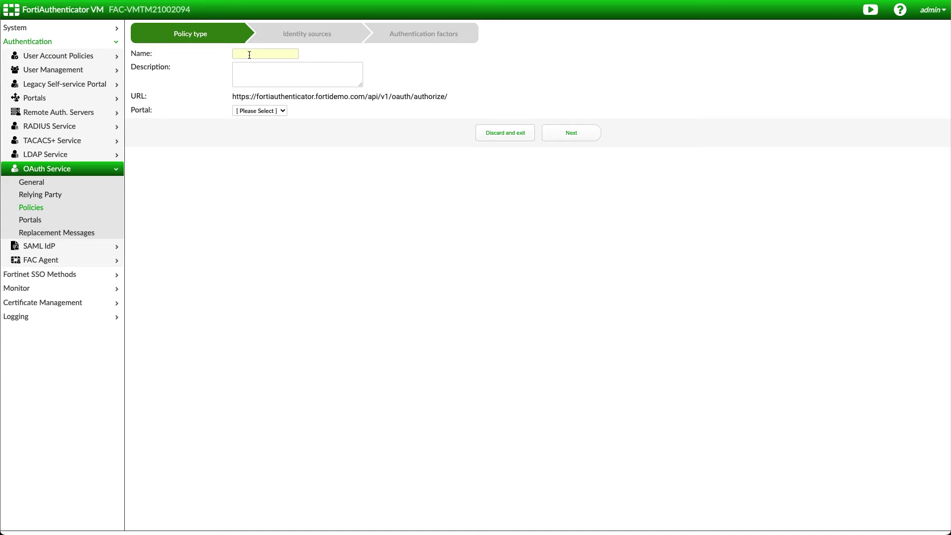
pyautogui.click(250, 54)
pyautogui.write('OIDC Provider')
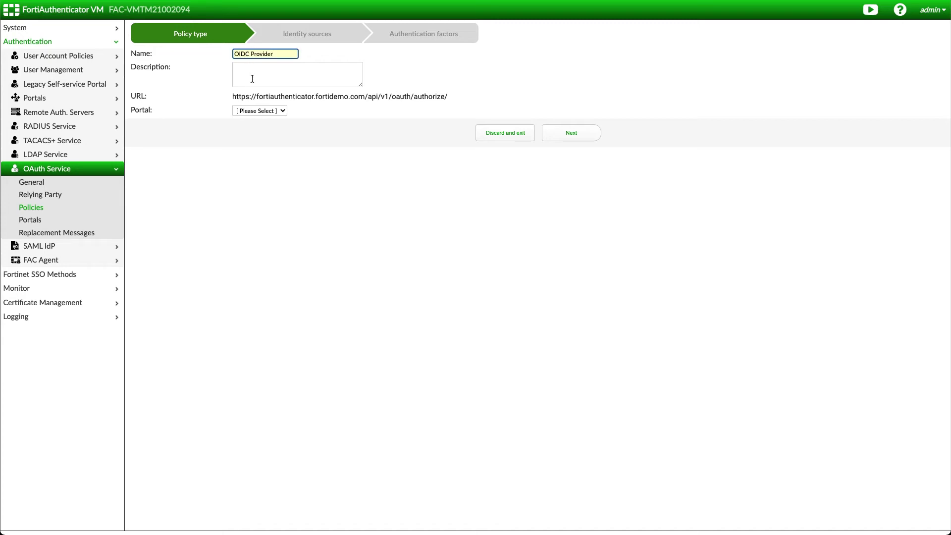
pyautogui.click(257, 111)
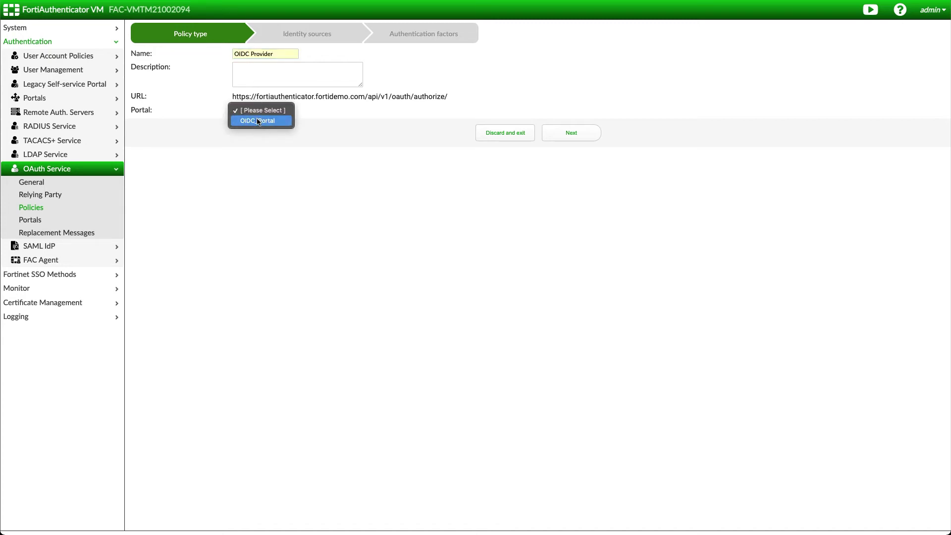
pyautogui.click(258, 121)
pyautogui.click(571, 133)
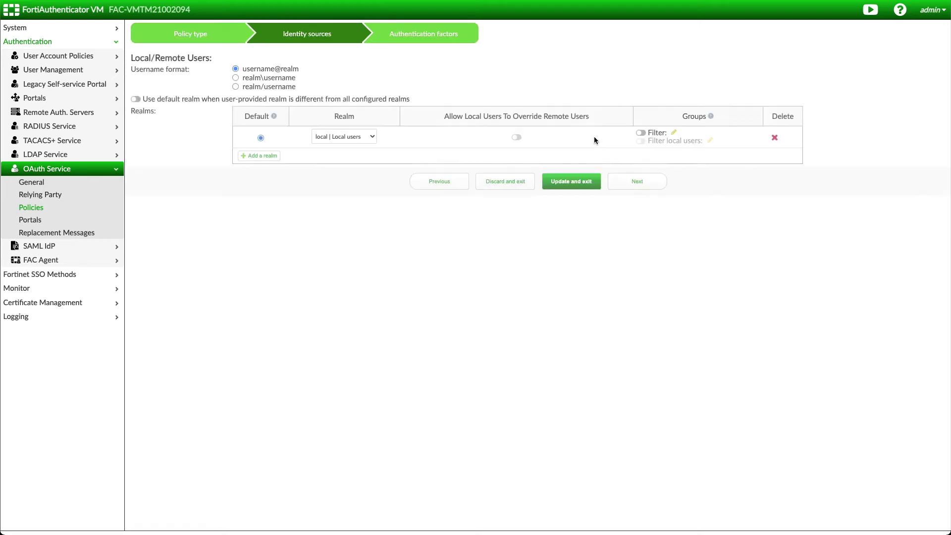
pyautogui.click(627, 183)
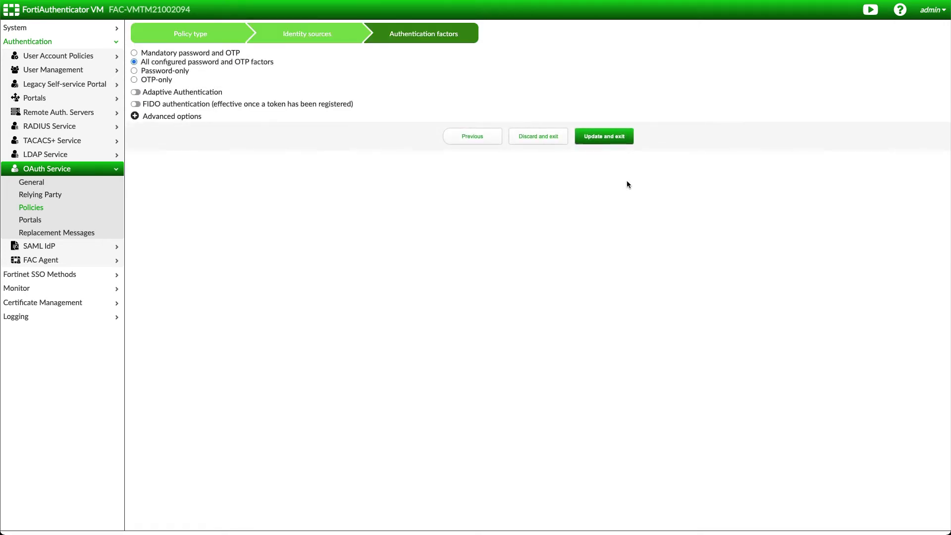
pyautogui.click(627, 140)
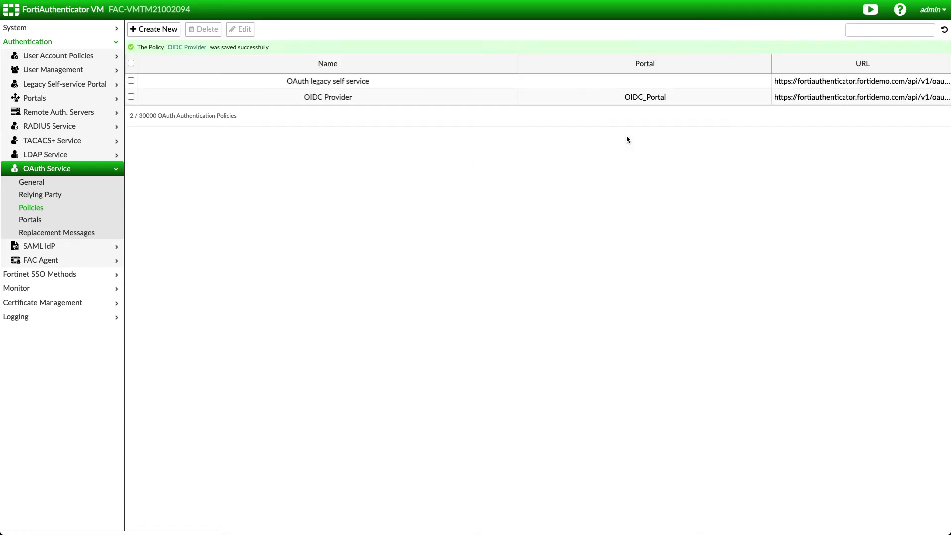
# Step: Start a new relying party named rp-demo.fortinet.com using the OIDC Provider policy
pyautogui.click(70, 196)
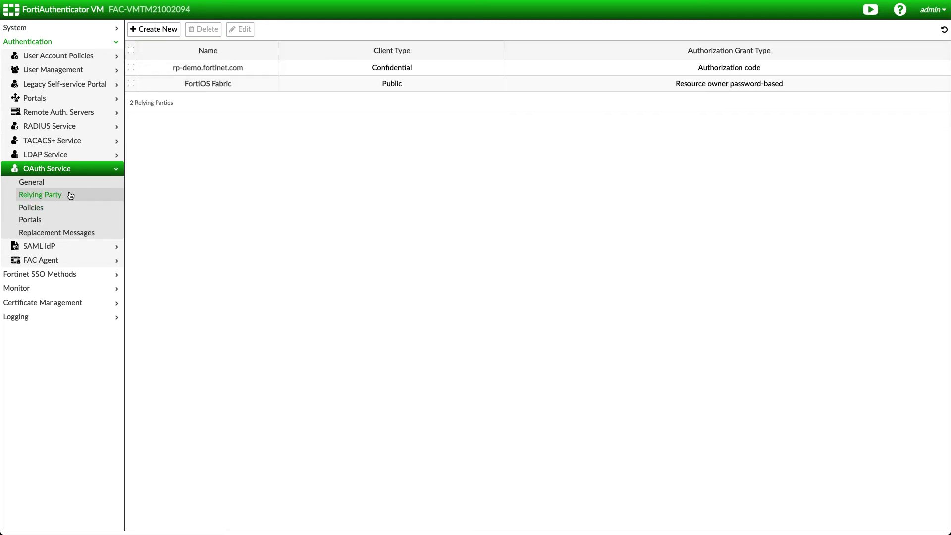
pyautogui.click(155, 31)
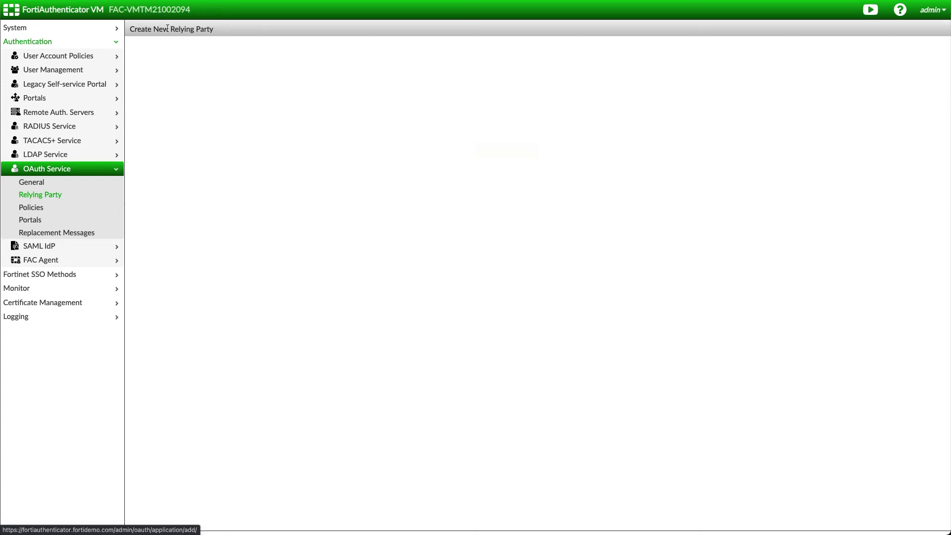
pyautogui.write('rp-demo.fortinet.com')
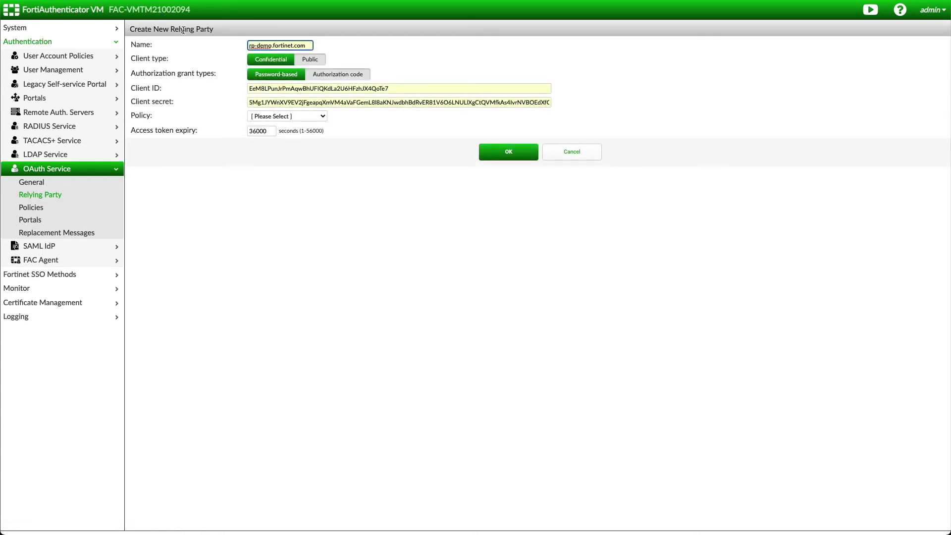
pyautogui.click(335, 74)
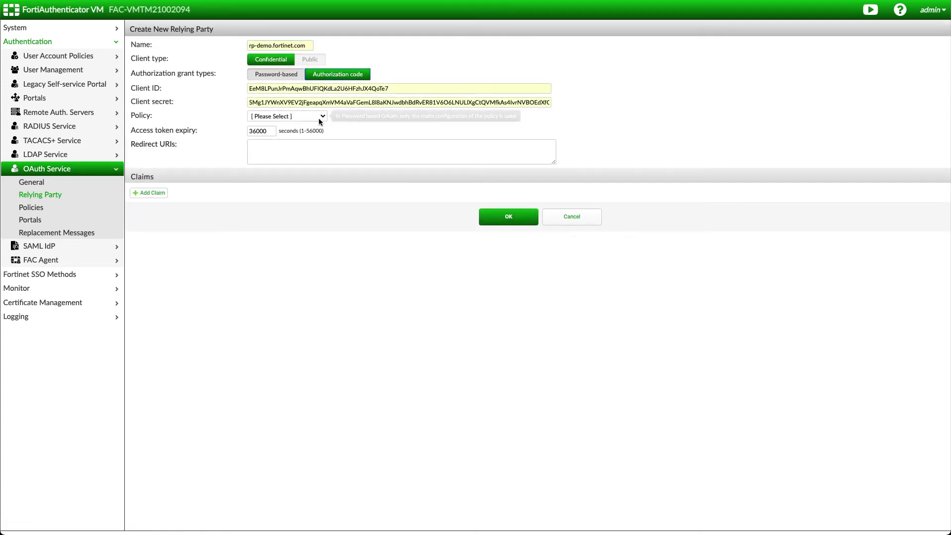
pyautogui.click(320, 118)
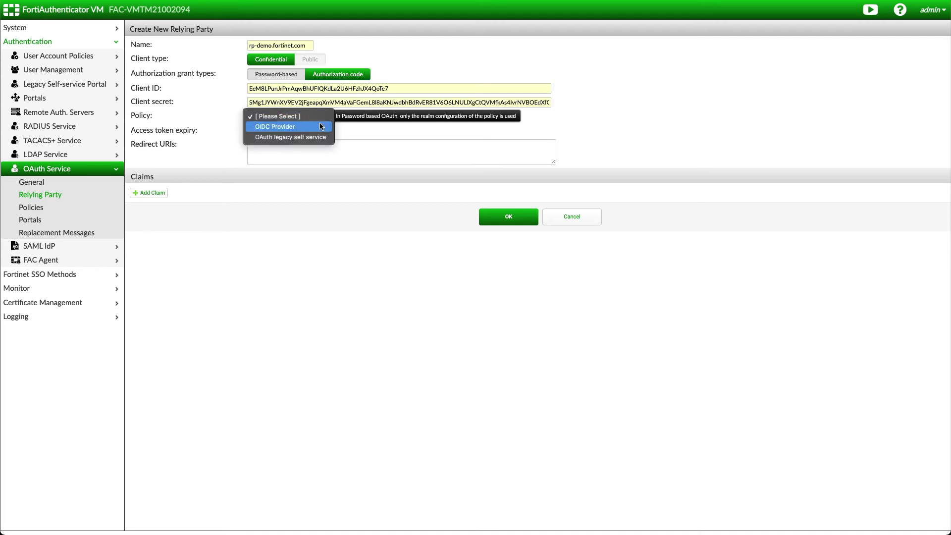
pyautogui.click(321, 127)
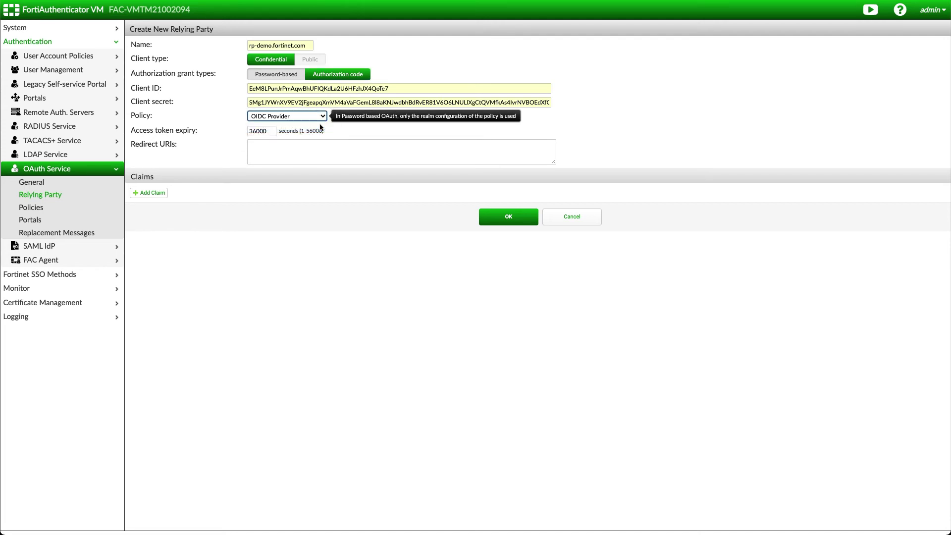
# Step: Add claims 'username' and 'email', mapping email to the Email user attribute
pyautogui.click(163, 192)
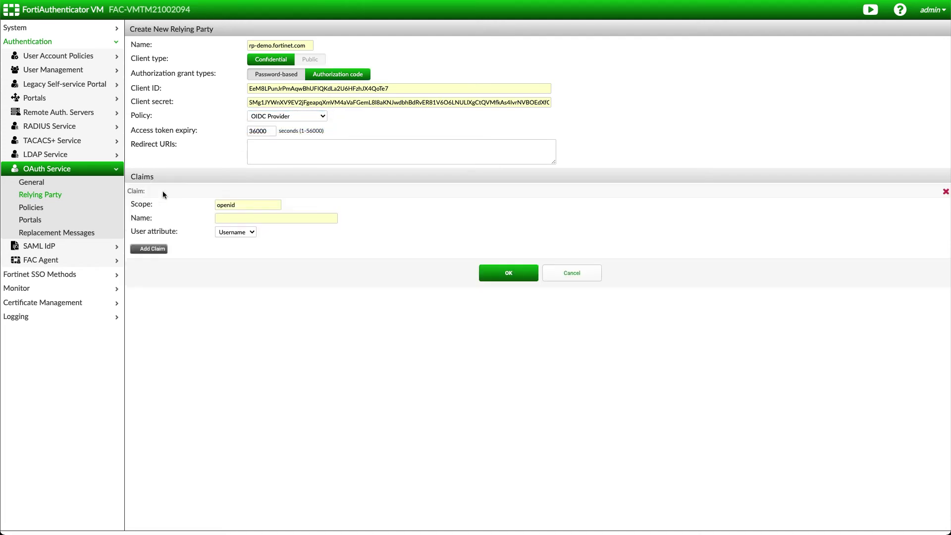
pyautogui.click(229, 217)
pyautogui.write('username')
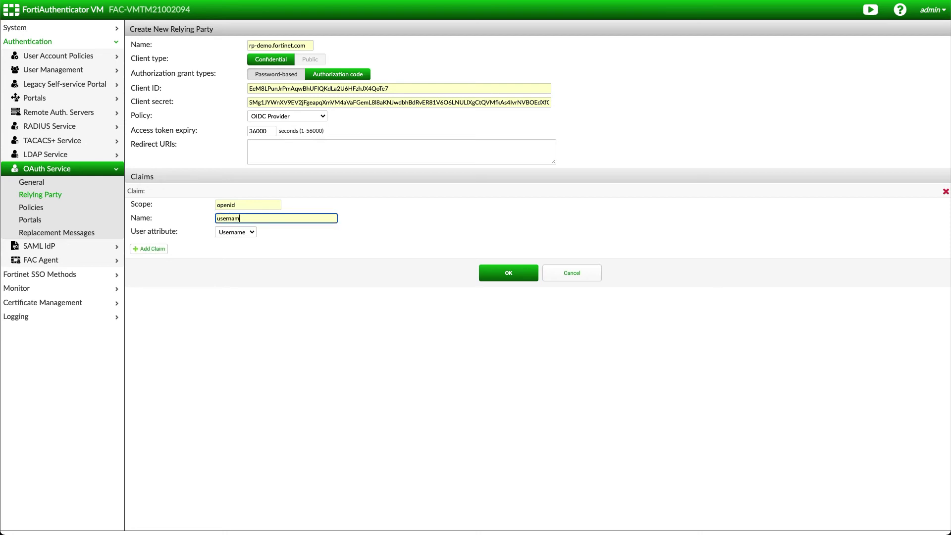
pyautogui.click(159, 247)
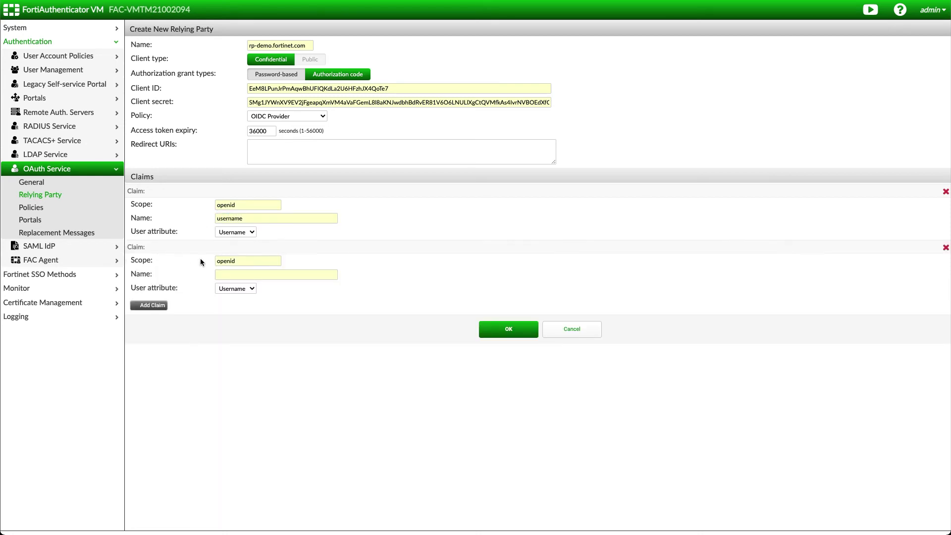
pyautogui.click(229, 274)
pyautogui.write('email')
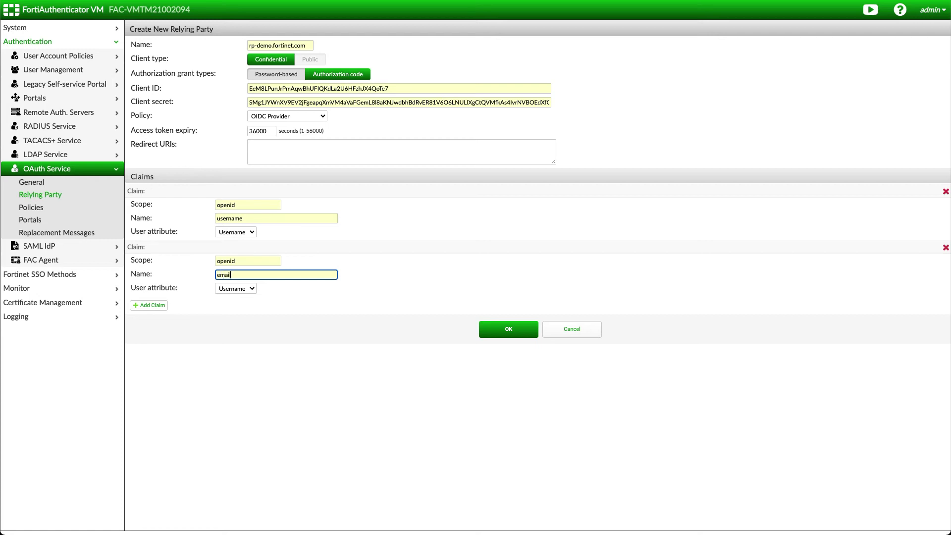
pyautogui.click(234, 289)
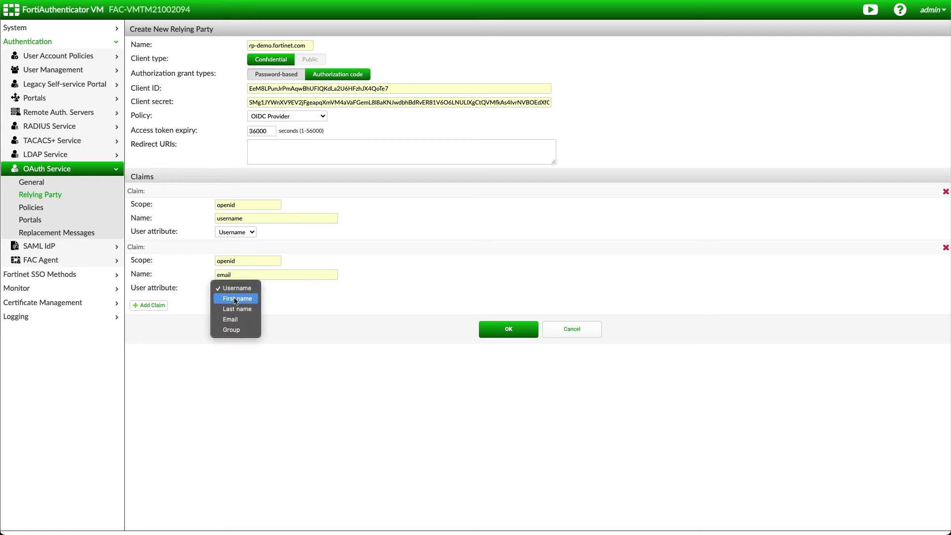
pyautogui.click(230, 319)
# Step: Paste the callback URL into Redirect URIs and save the relying party
pyautogui.click(284, 151)
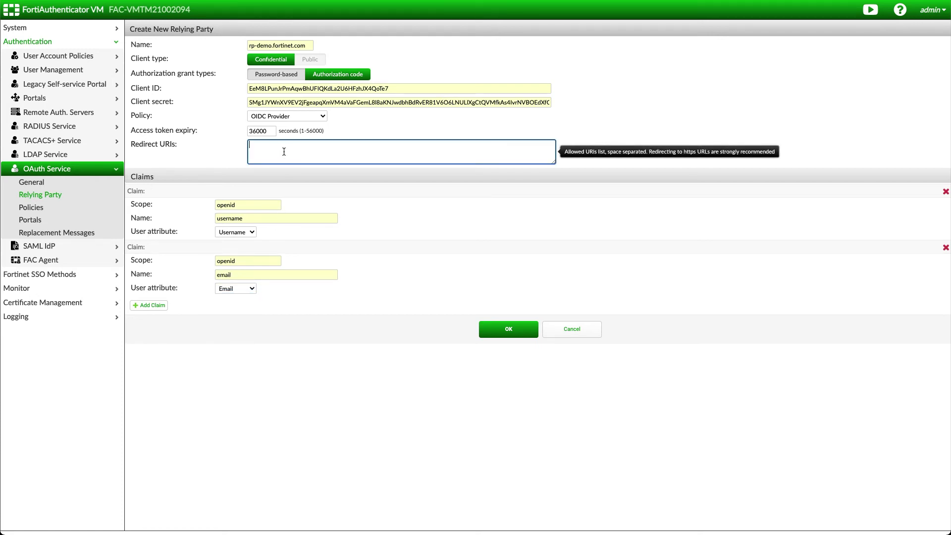
pyautogui.write('http://rp-demo.fortinet.com:9000/oidc_callback')
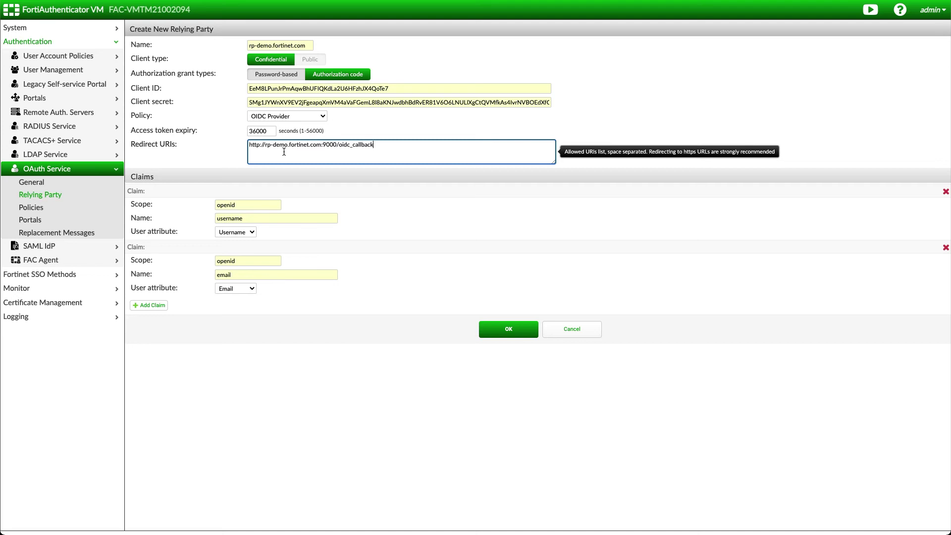
pyautogui.click(503, 331)
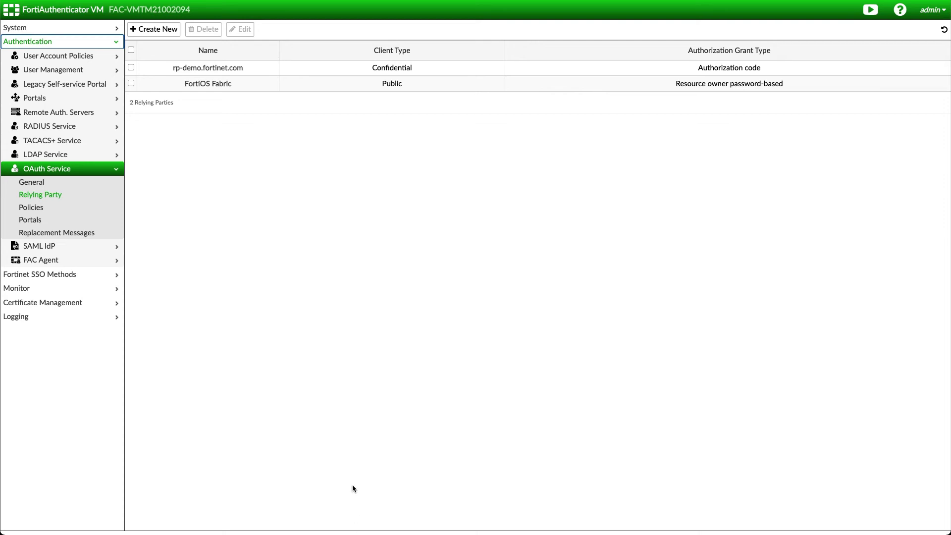
# Step: Open Monitor > Authentication > OAuth Sessions and select the newest rp-demo.fortinet.com access token
pyautogui.click(107, 289)
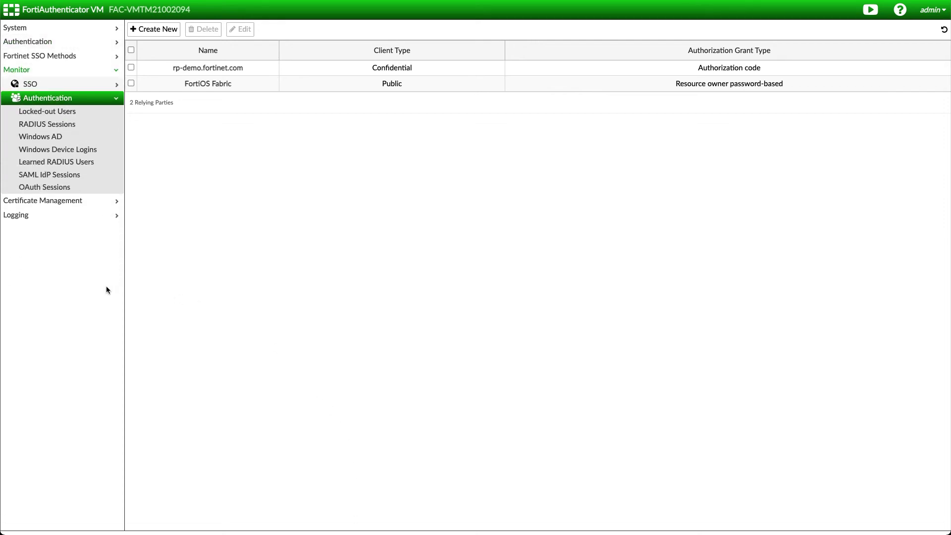
pyautogui.click(73, 188)
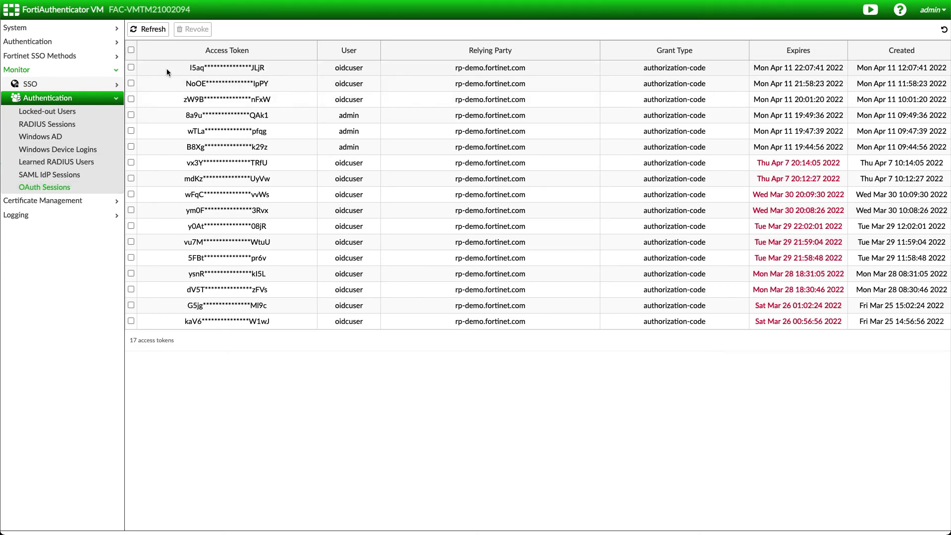
pyautogui.click(132, 67)
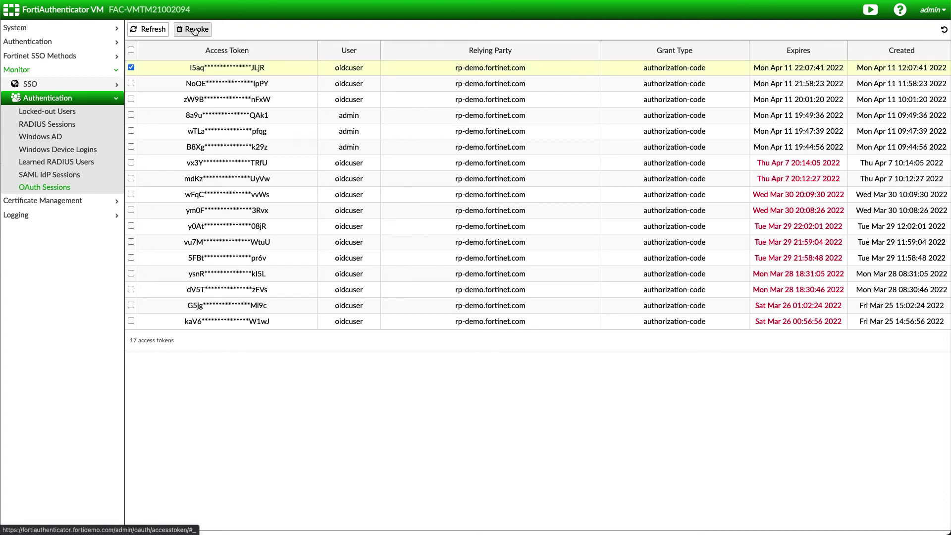
# Step: Open Logging > Log Access > Logs and view details of records 91217 through 91221
pyautogui.click(115, 216)
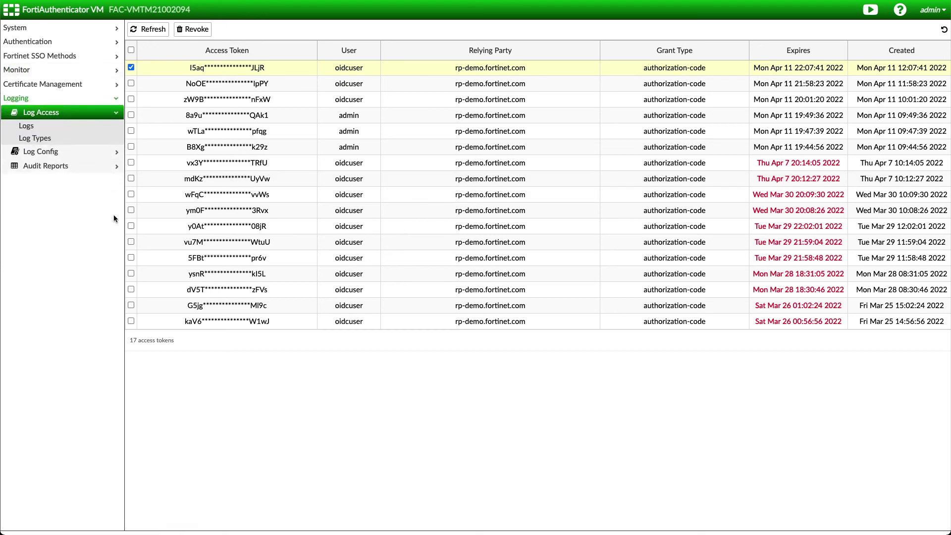
pyautogui.click(36, 129)
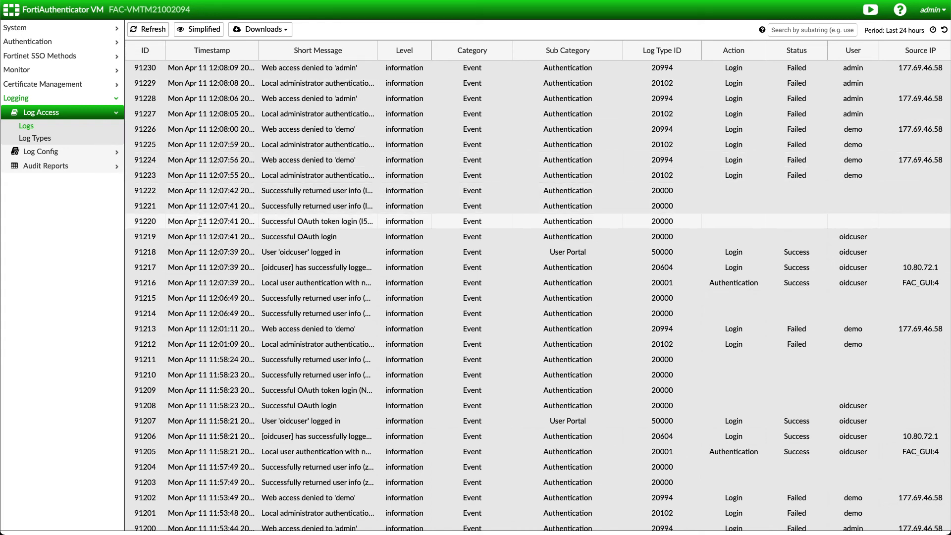
pyautogui.click(167, 268)
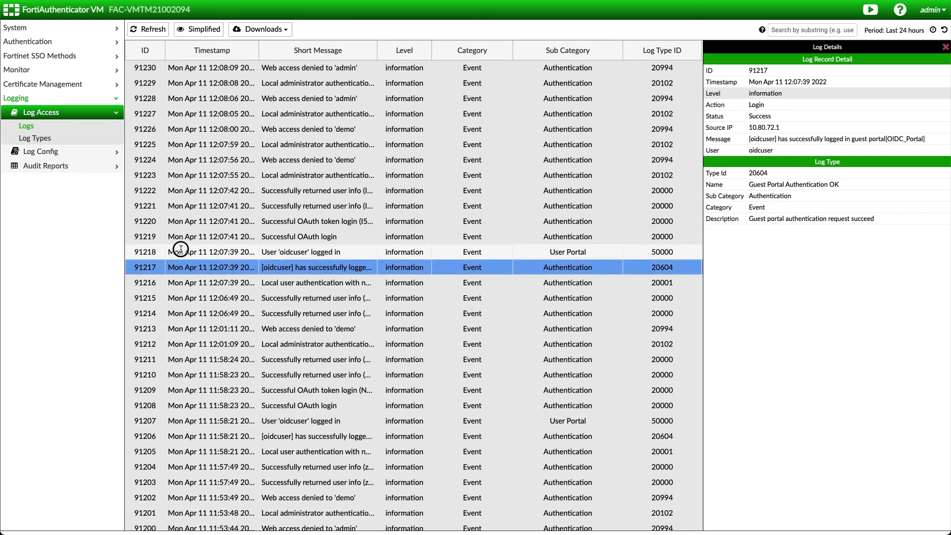
pyautogui.click(181, 251)
pyautogui.click(191, 238)
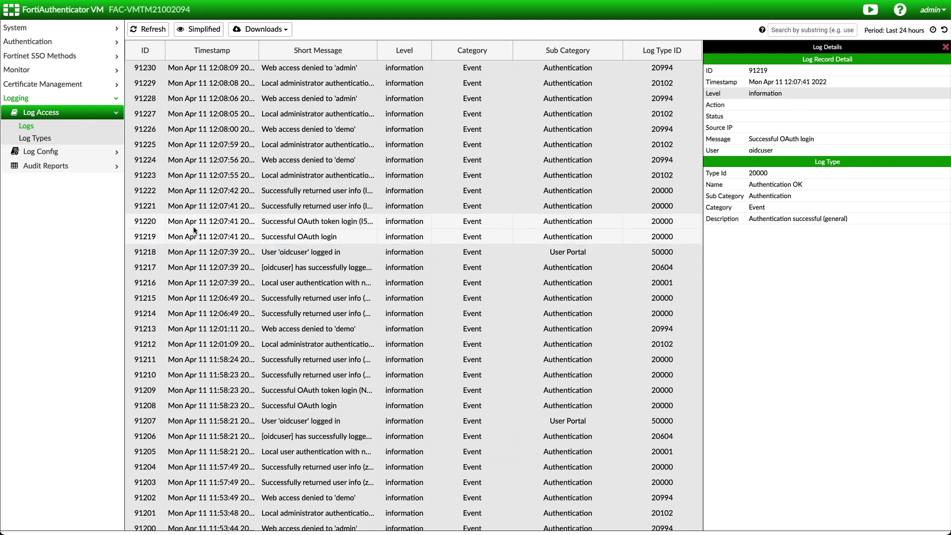
pyautogui.click(195, 221)
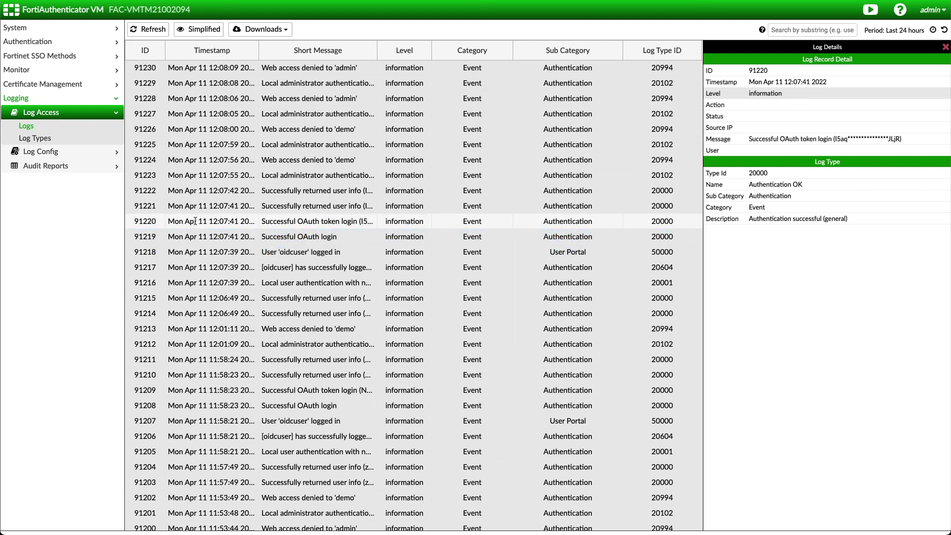
pyautogui.click(202, 206)
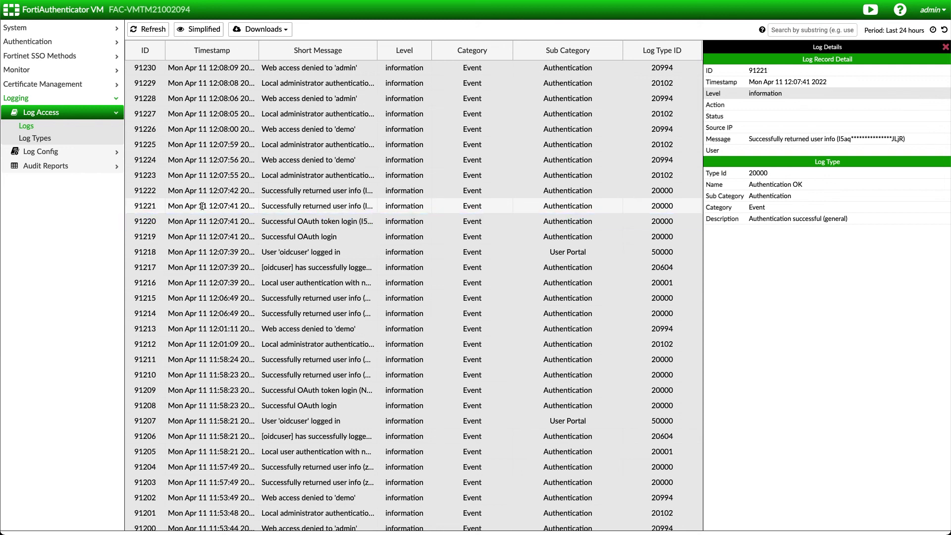